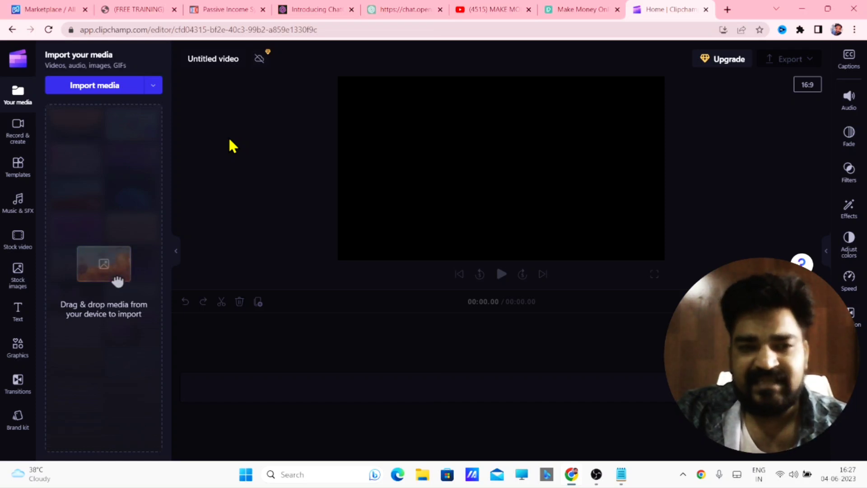
- Import all the downloaded Pexels stock videos and add the three clips one after another to the timeline
left_click(84, 89)
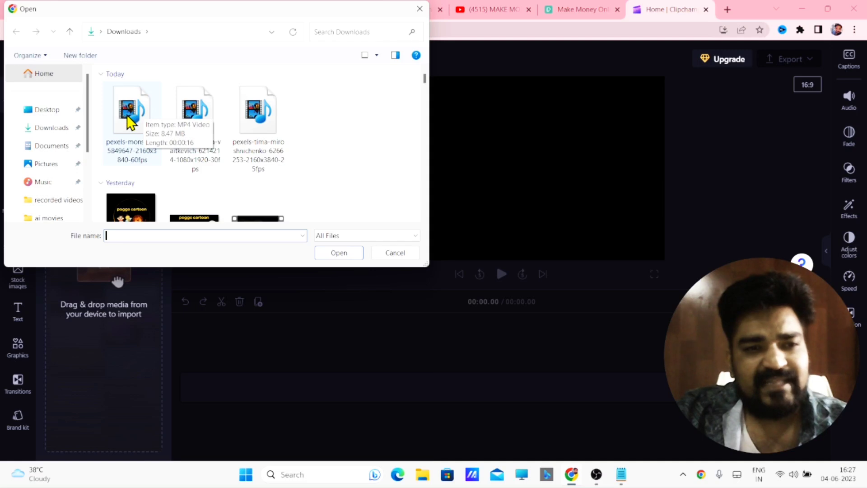
key("ctrl+a")
left_click(343, 253)
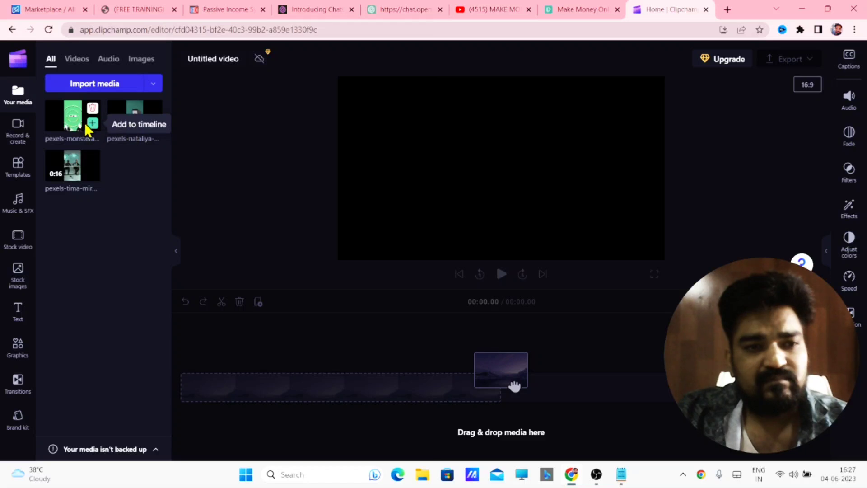
left_click(92, 123)
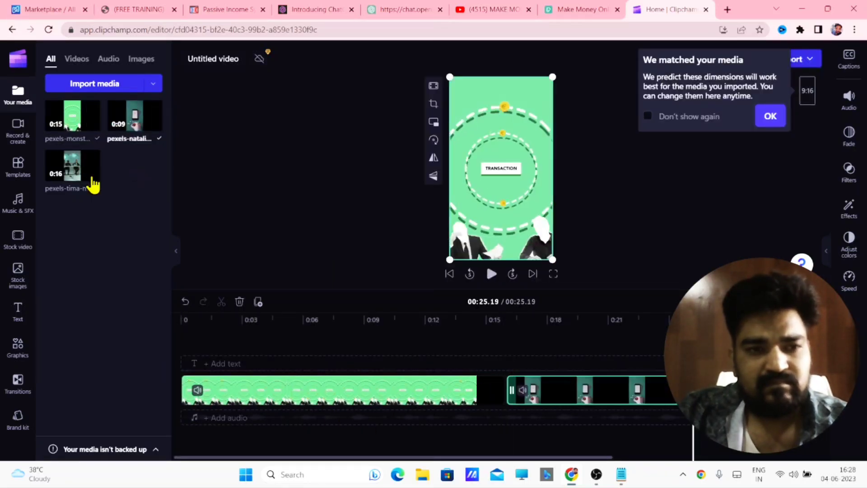
- Start a text-to-speech recording with the Amber voice and a Low voice pitch
left_click(22, 144)
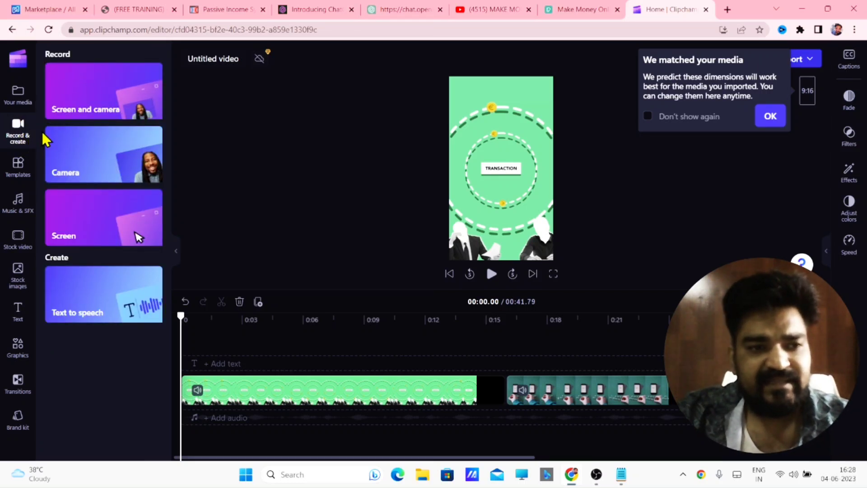
left_click(112, 310)
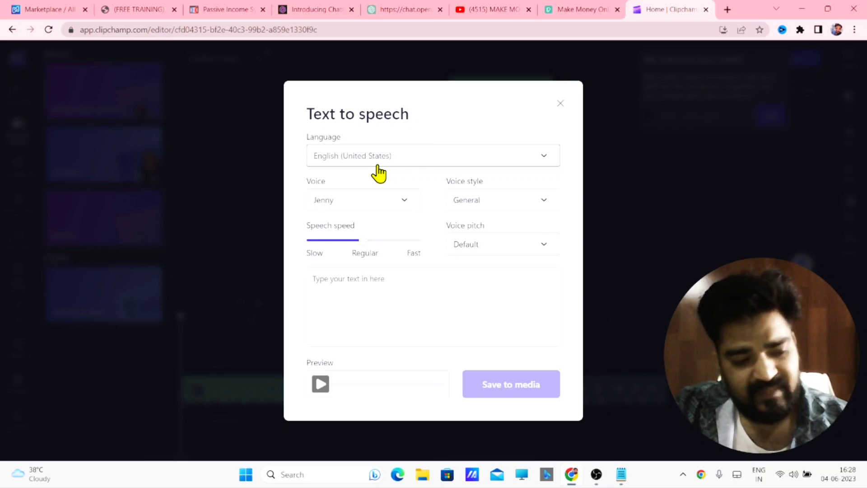
left_click(386, 200)
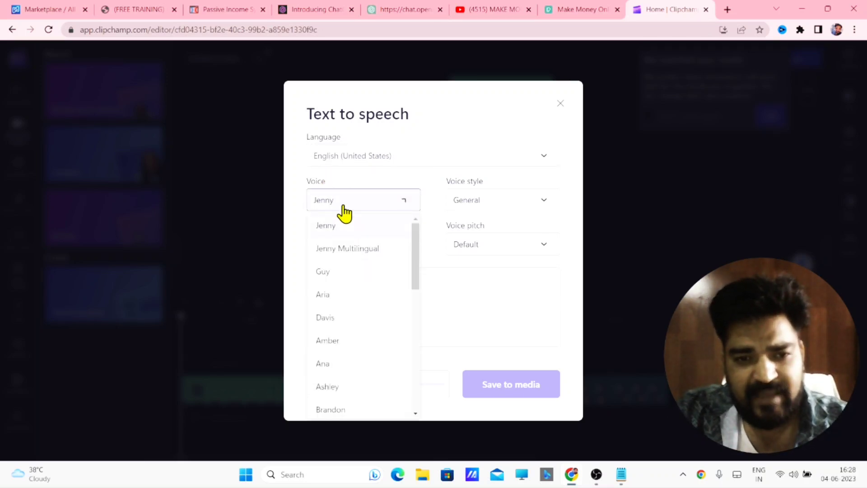
left_click(340, 345)
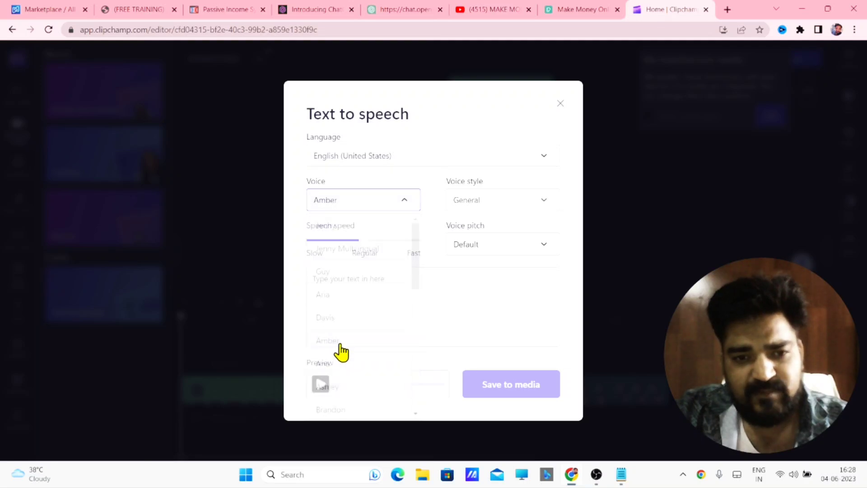
left_click(514, 252)
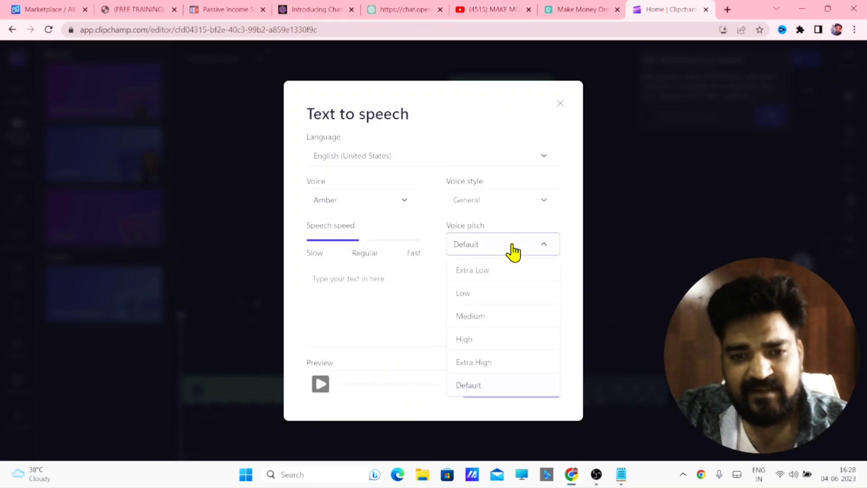
left_click(481, 298)
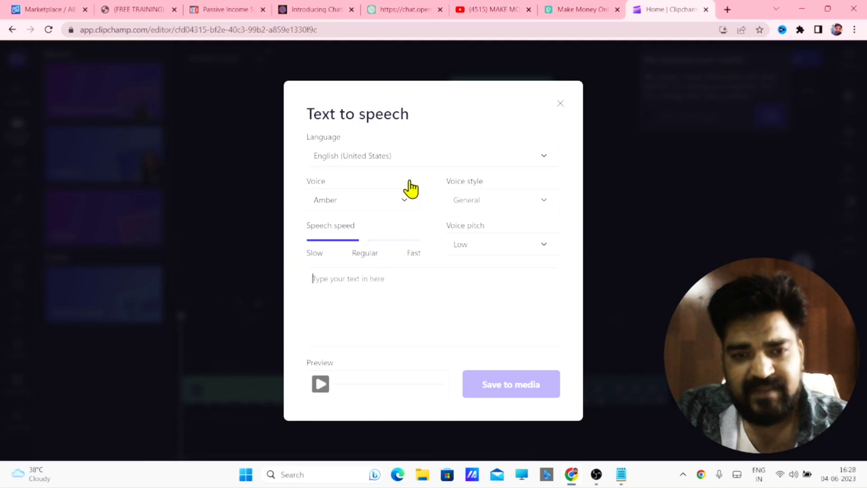
- Copy the introduction paragraph of the money-making script from the ChatGPT chat and paste it as the text-to-speech text
left_click(405, 10)
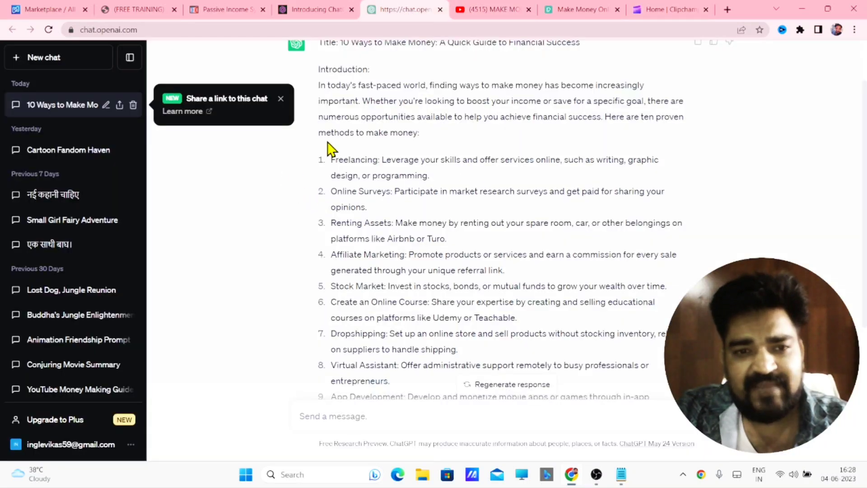
left_click_drag(320, 87, 418, 136)
key("ctrl+c")
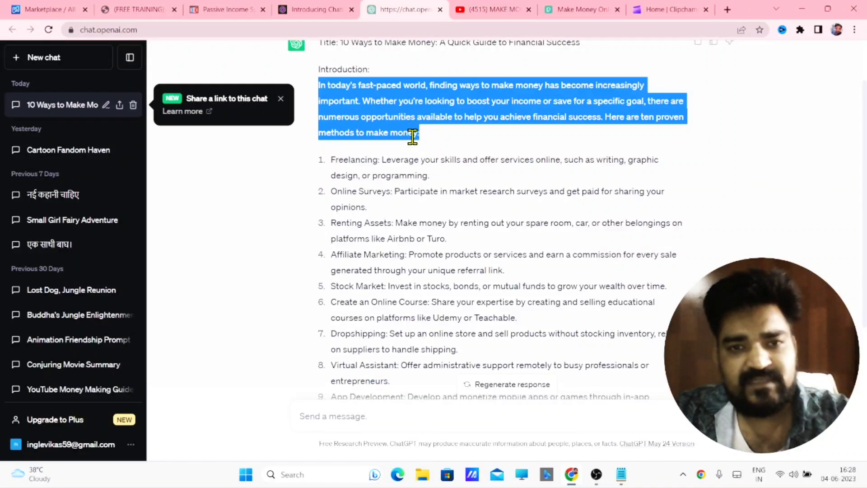
left_click(649, 11)
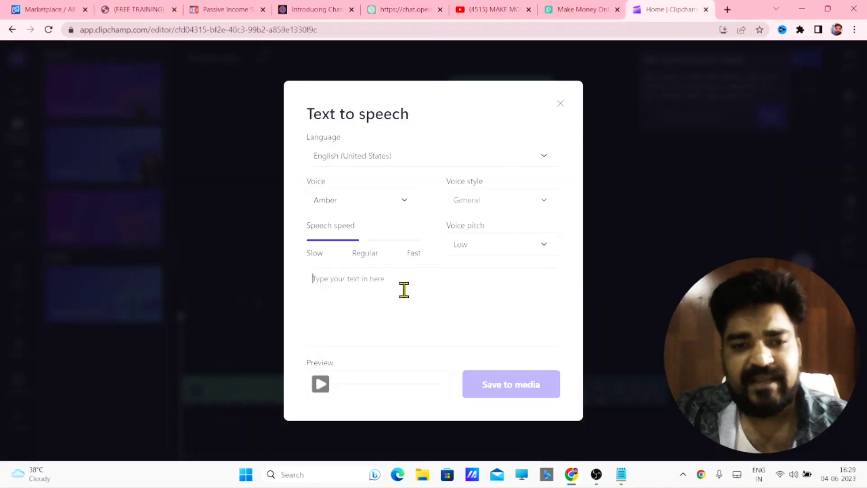
key("ctrl+v")
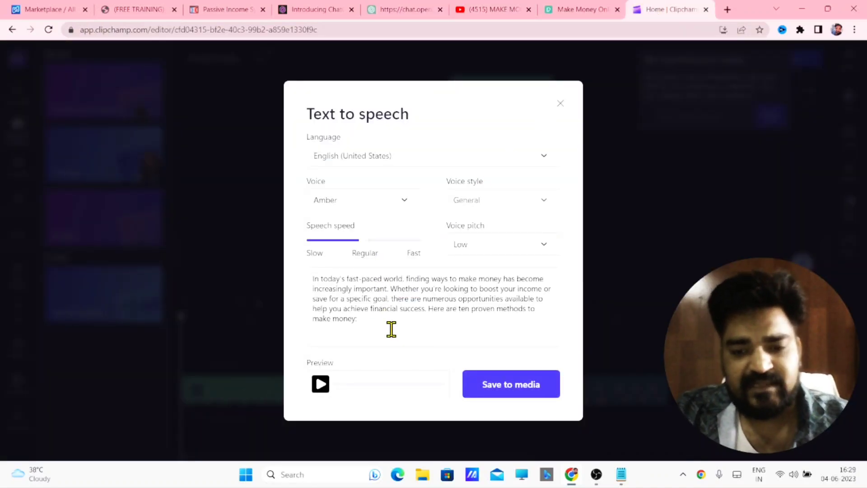
- Copy the Freelancing, Online Surveys and Renting Assets items from the ChatGPT script and append them to the text-to-speech text
left_click(590, 11)
left_click(412, 13)
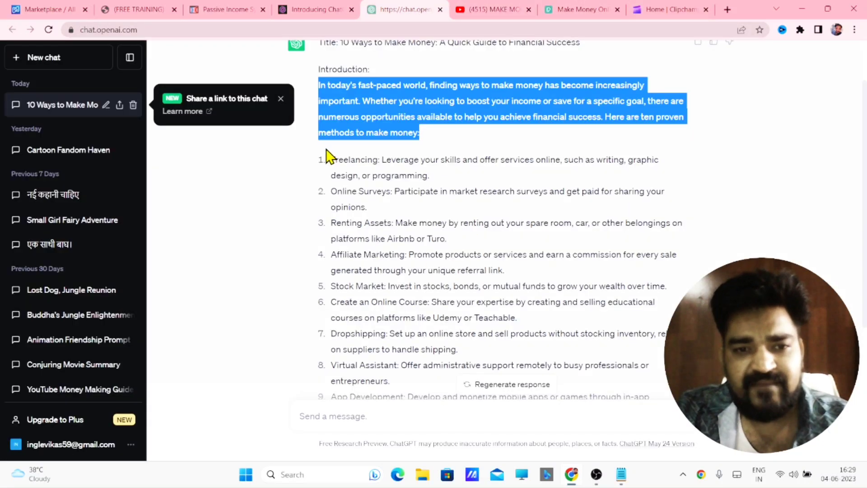
left_click_drag(332, 161, 459, 224)
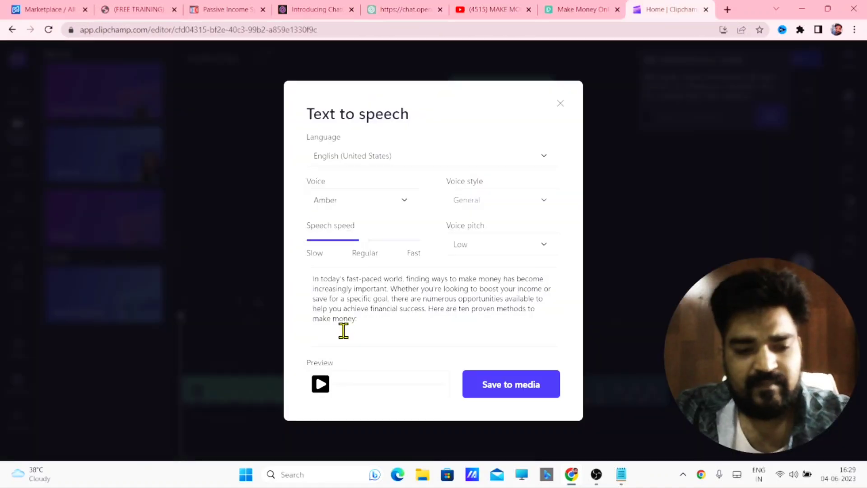
type("Freelancing: Leverage your skills and offer services online, such as writing, graphic design, or programming.  Online Surveys: Participate in market research surveys and get paid for sharing your opinions.  Renting Assets: Make money by renting out your spare room, car, or other belongings on platforms like Airbnb or Turo.")
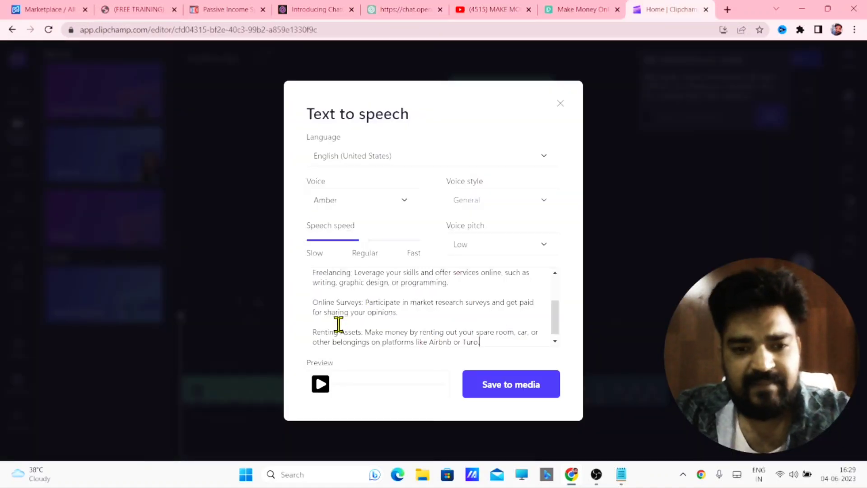
- End the speech text with a new line reading "if you want to make money please check the link in the description"
key("Return")
key("Return")
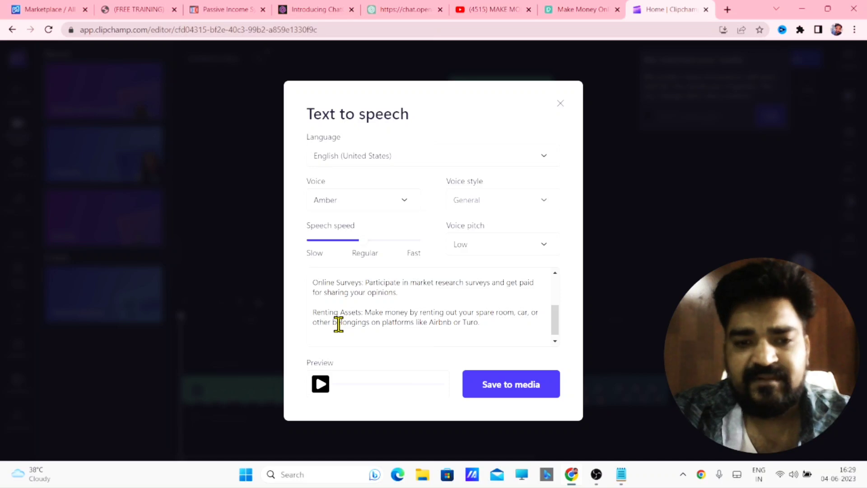
type("if you want to make money")
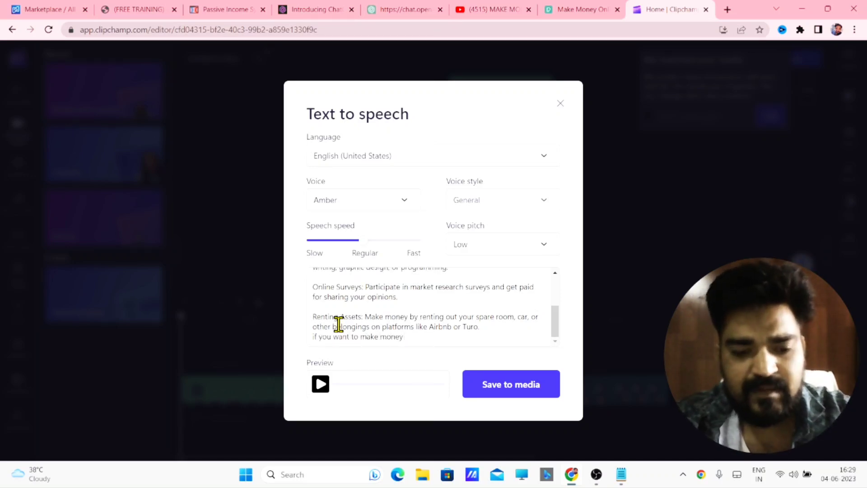
type(" please check the link in the description")
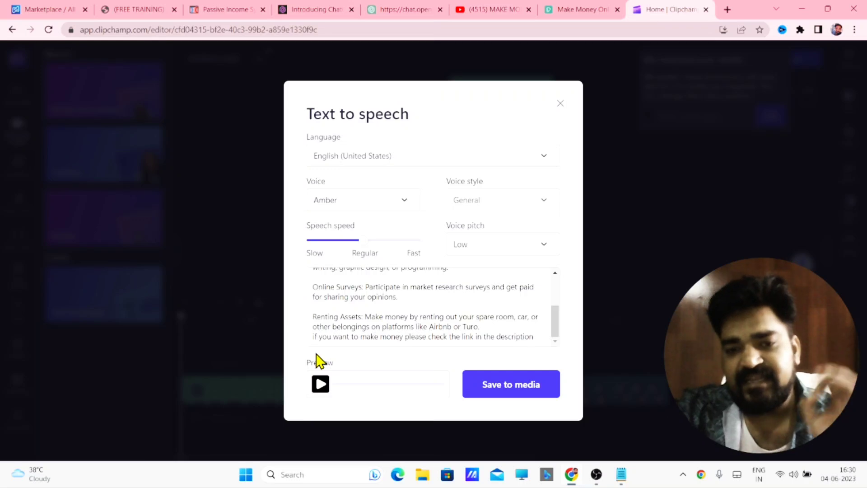
- Preview the generated speech from the beginning, save it to the media library, and dismiss the matched-media notice
left_click_drag(558, 336, 557, 270)
left_click(320, 390)
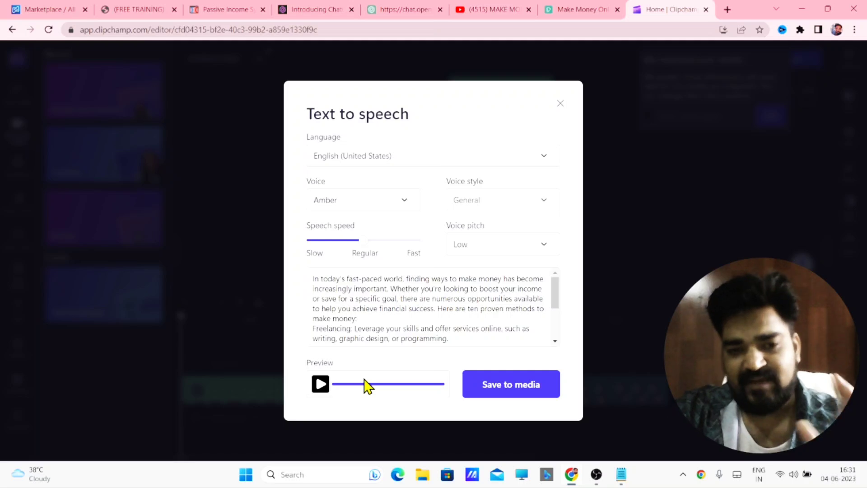
left_click(519, 389)
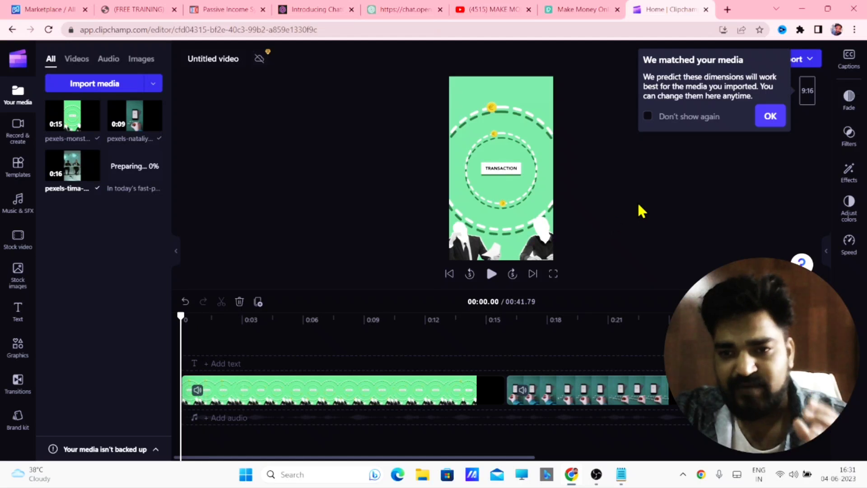
left_click(778, 121)
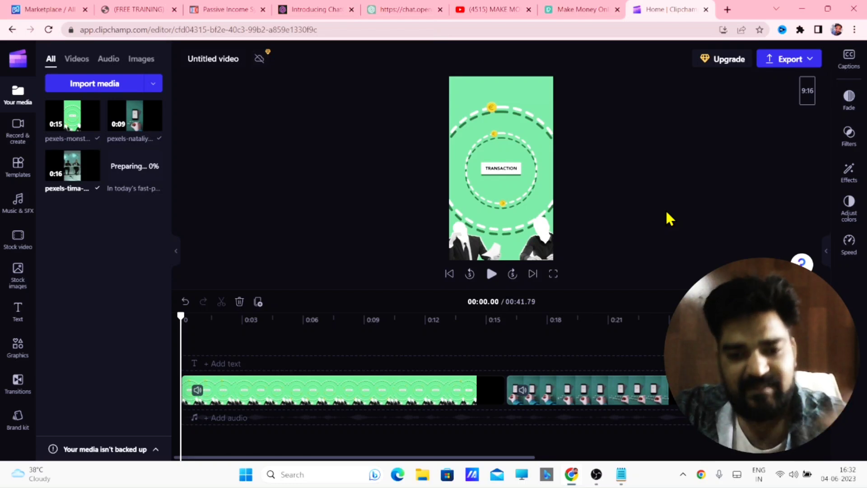
- Check the FINAL LINK entry in the open Notepad note and minimize the note again
mouse_move(628, 480)
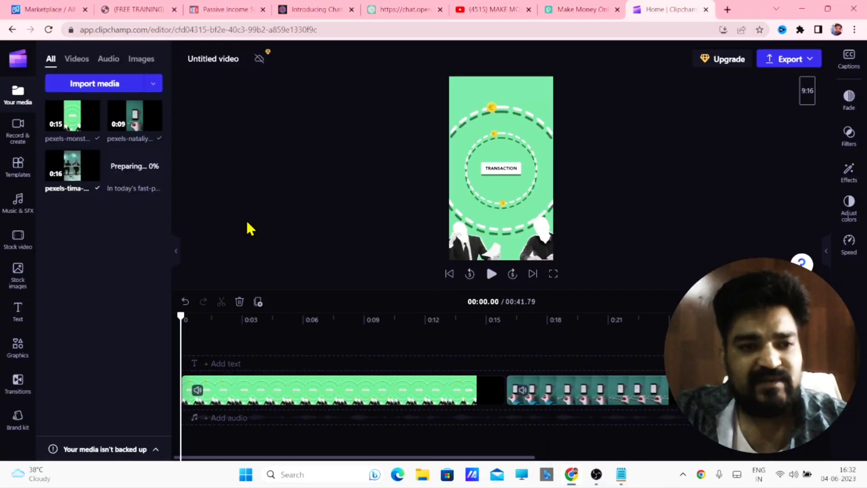
left_click(621, 474)
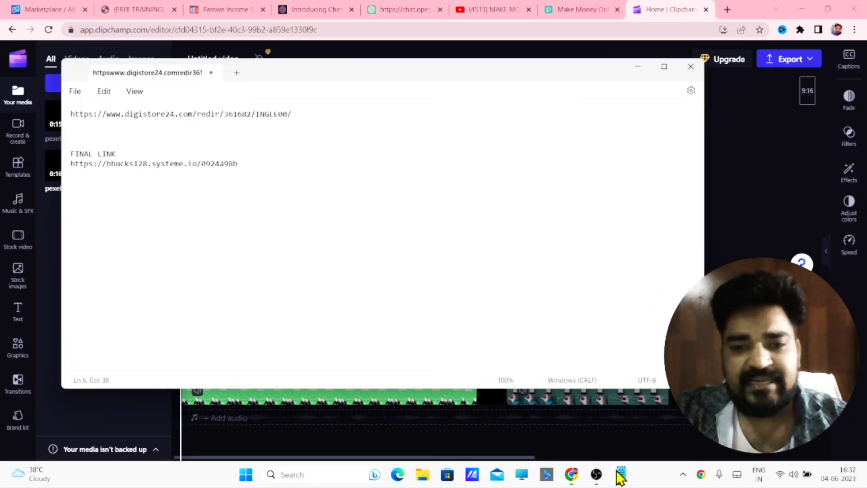
left_click(638, 67)
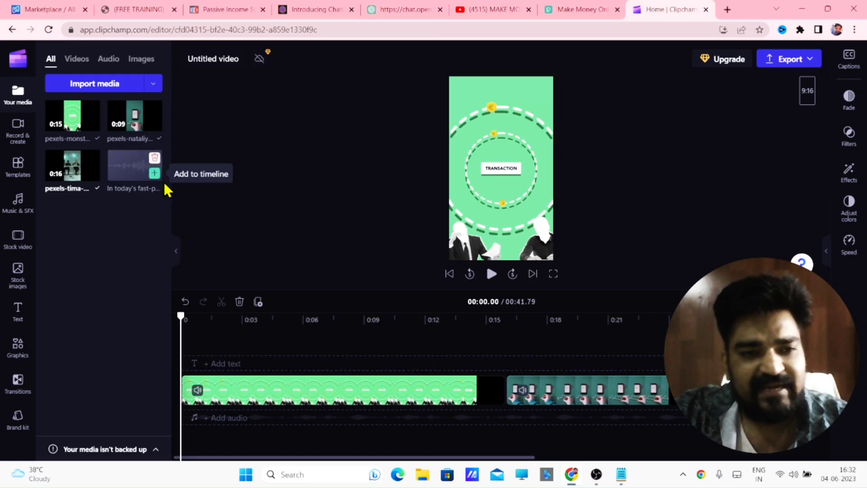
- Add the saved voice-over to the timeline and play the video back with it
mouse_move(155, 174)
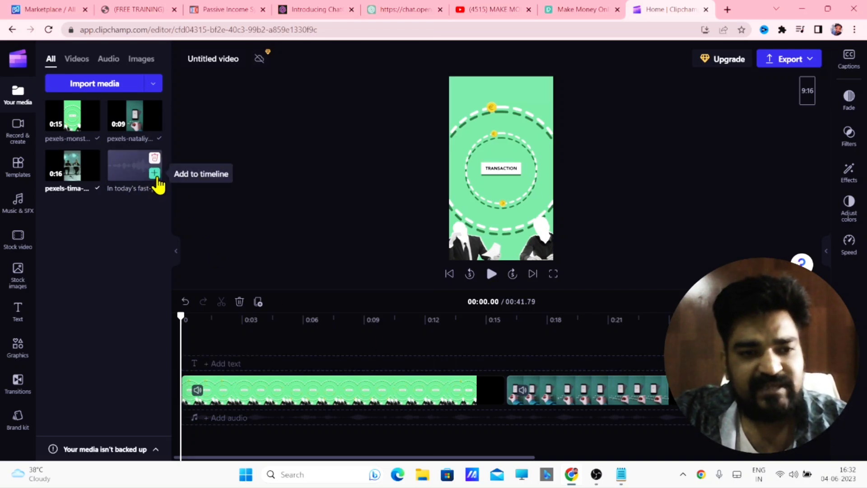
left_click(155, 174)
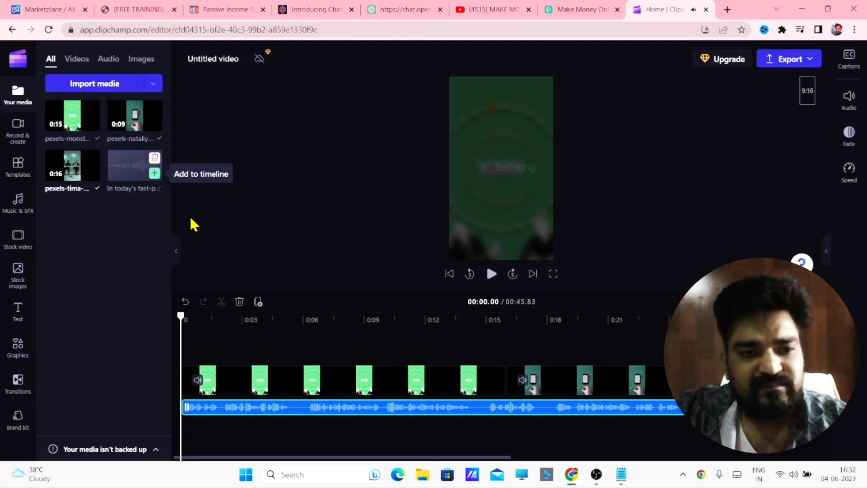
left_click(495, 274)
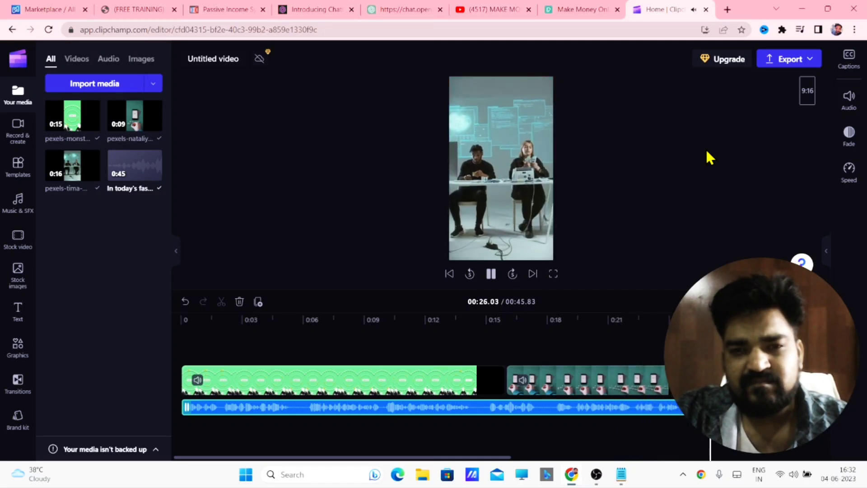
left_click(303, 337)
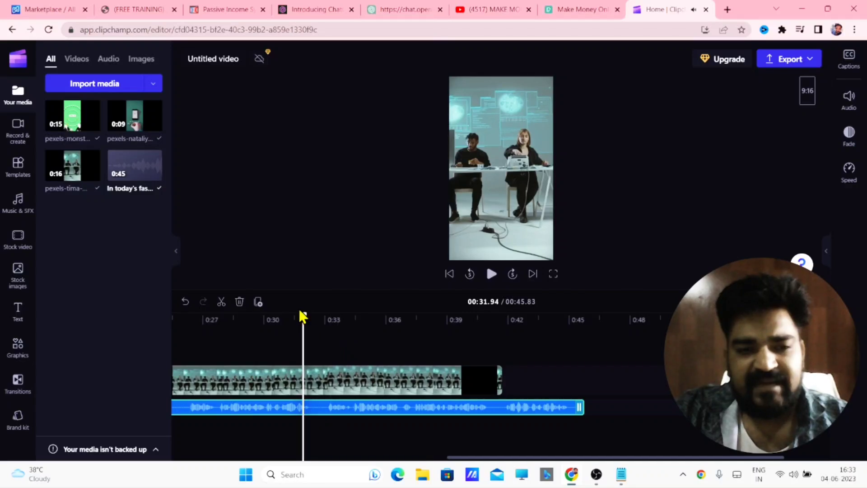
- Duplicate the last video clip on the timeline and trim the copy to end together with the voice-over
left_click(373, 368)
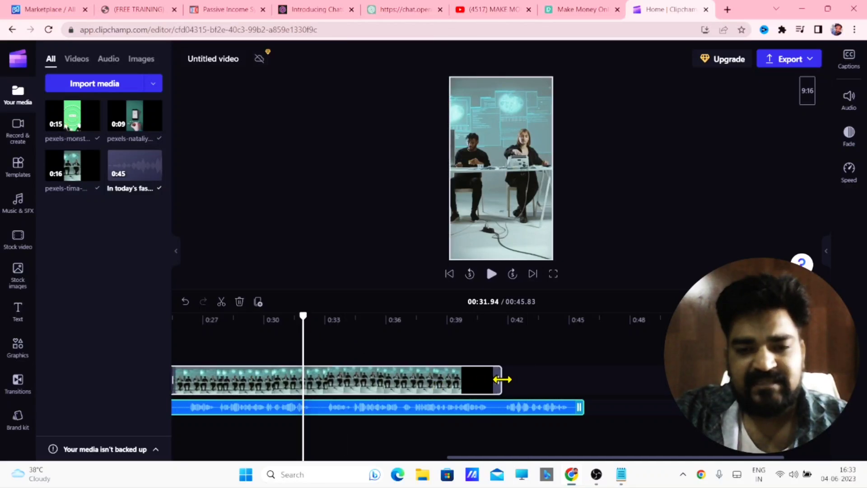
left_click_drag(499, 381, 600, 389)
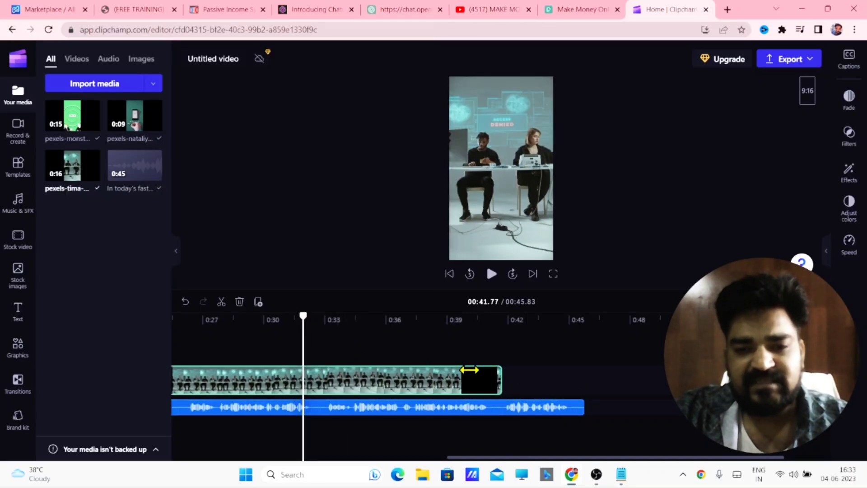
left_click(465, 384)
right_click(465, 386)
left_click(513, 290)
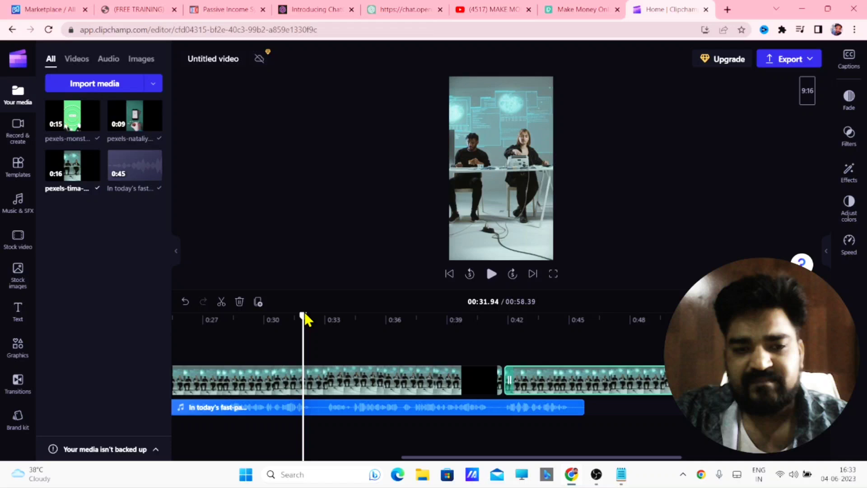
left_click(587, 382)
left_click_drag(662, 391, 583, 391)
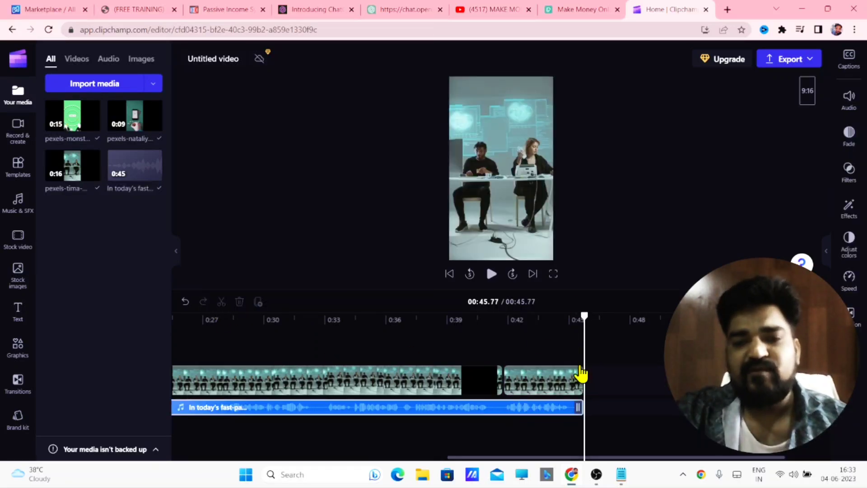
- Export the edited vertical video
left_click(322, 338)
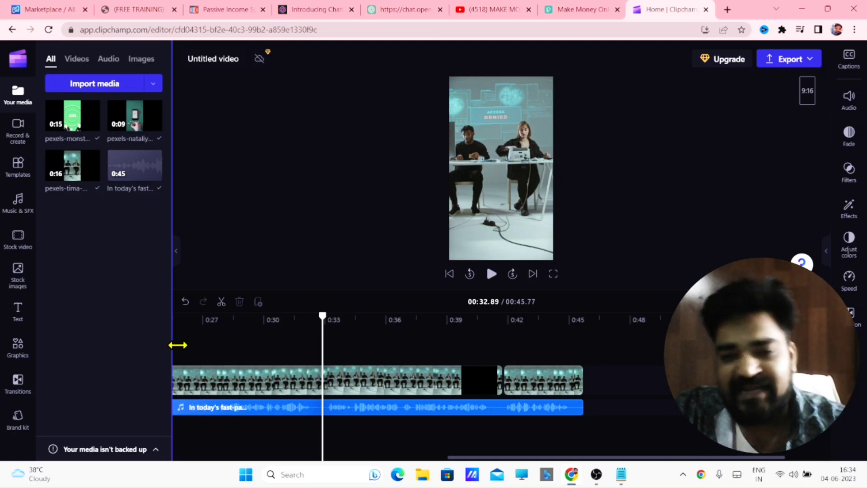
left_click(777, 67)
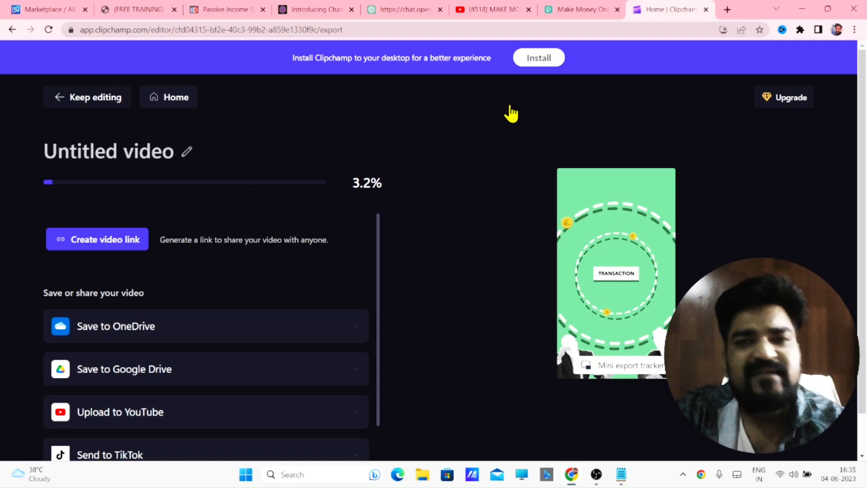
- Open instagram.com in a new browser tab and go to the account's own profile page
left_click(479, 7)
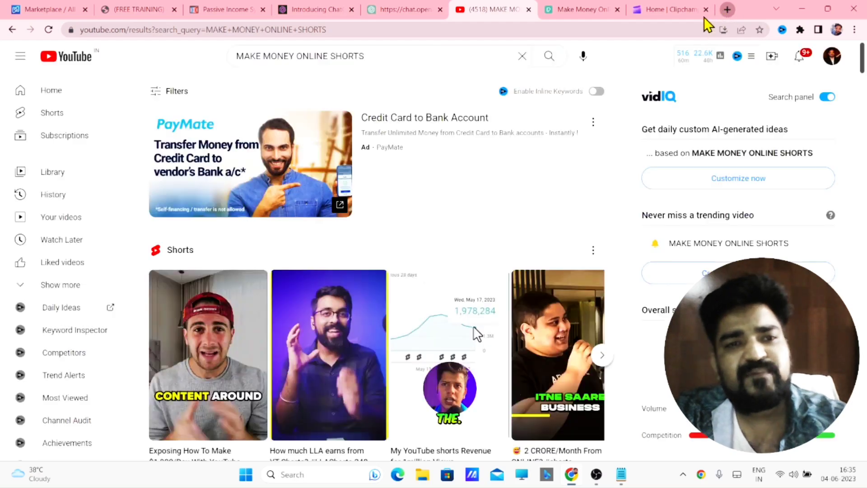
key("ctrl+t")
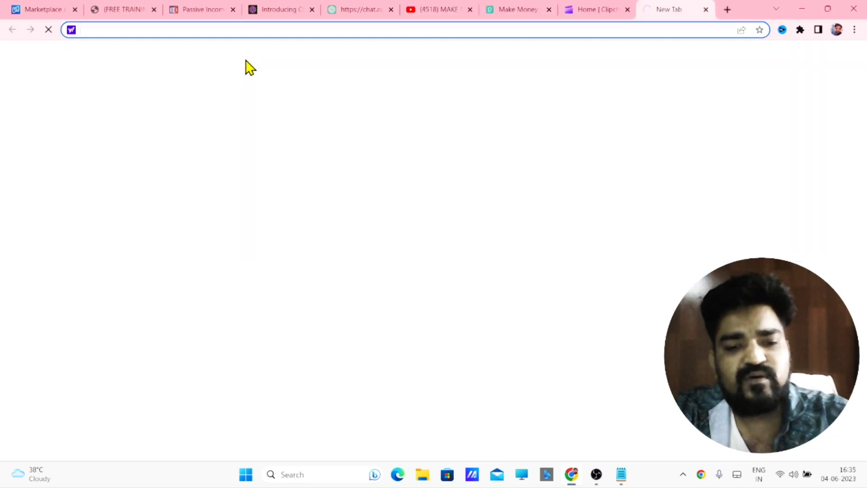
type("instagram.com")
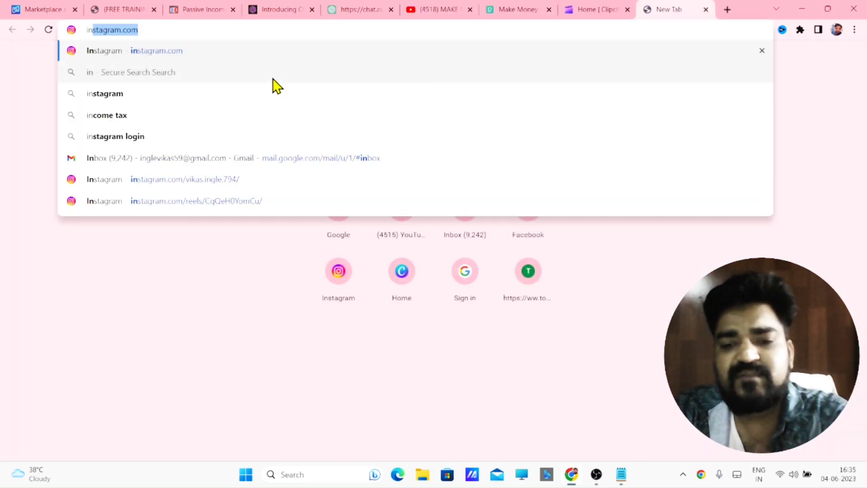
key("Return")
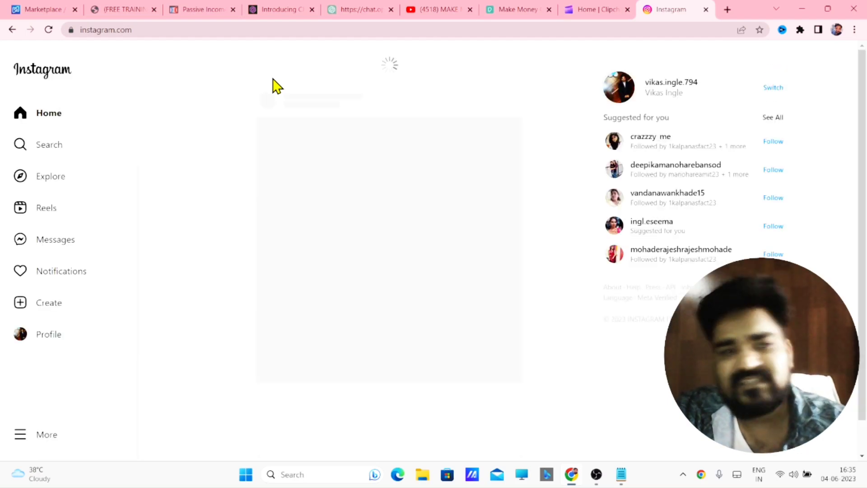
left_click(666, 86)
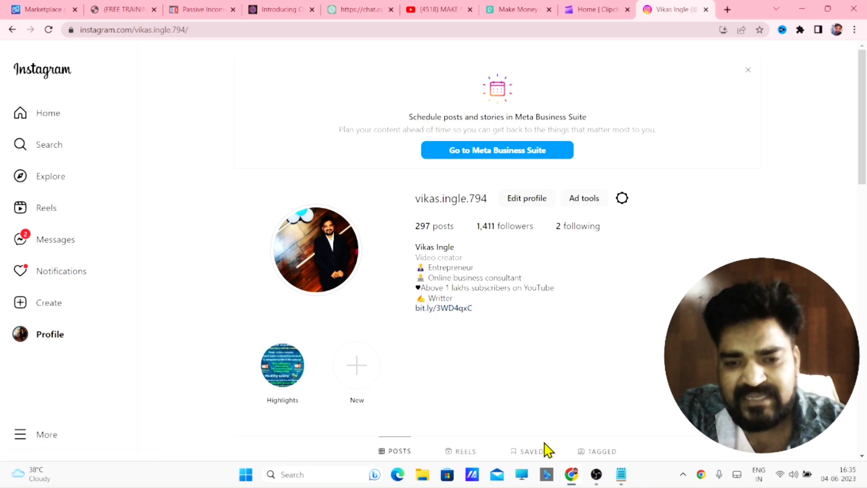
- Bring up the Notepad note to view the FINAL LINK address for the profile bio, and minimize the note again
left_click(621, 475)
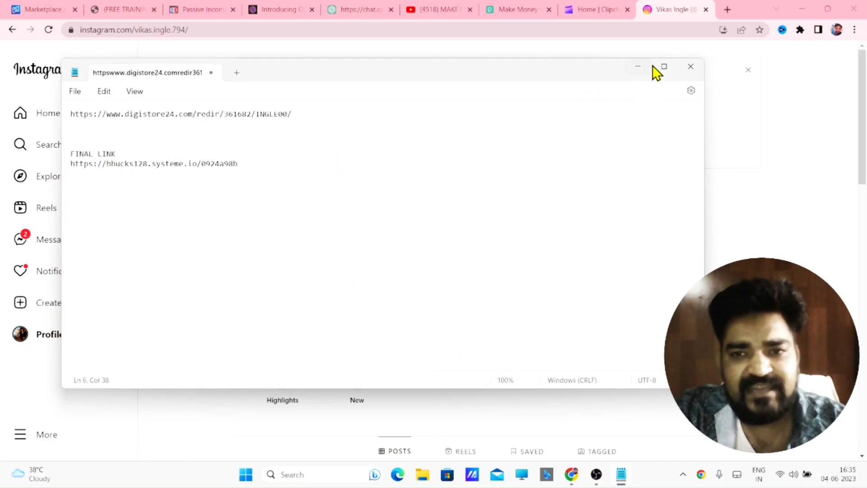
left_click(640, 72)
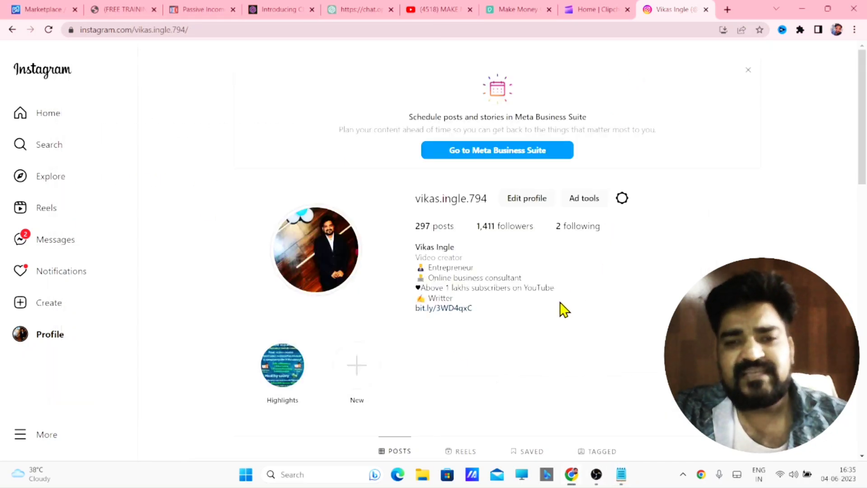